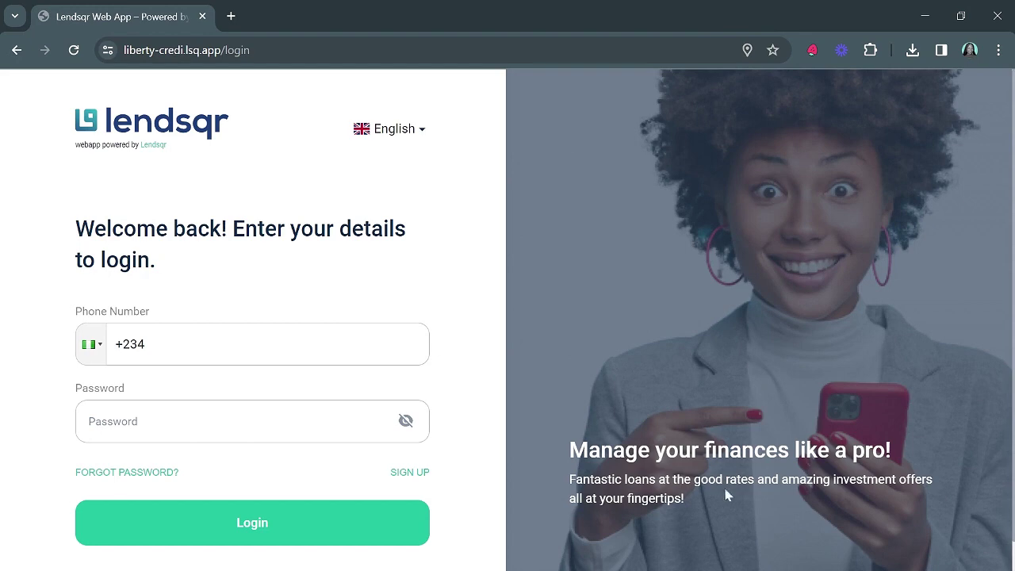
# Start a new signup and submit the +234 mobile number on Step 1
pyautogui.click(422, 476)
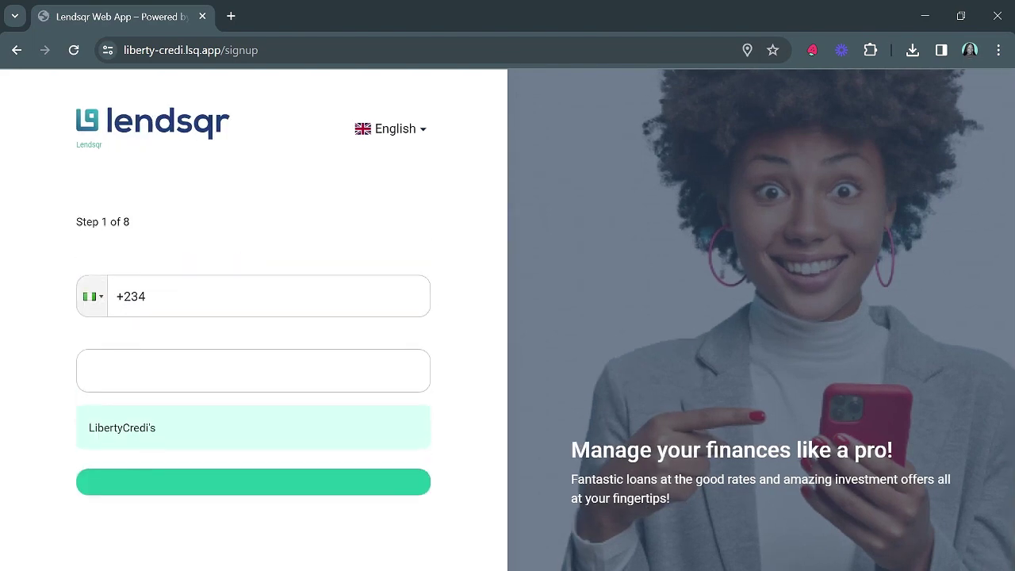
pyautogui.scroll(-1, 273, 340)
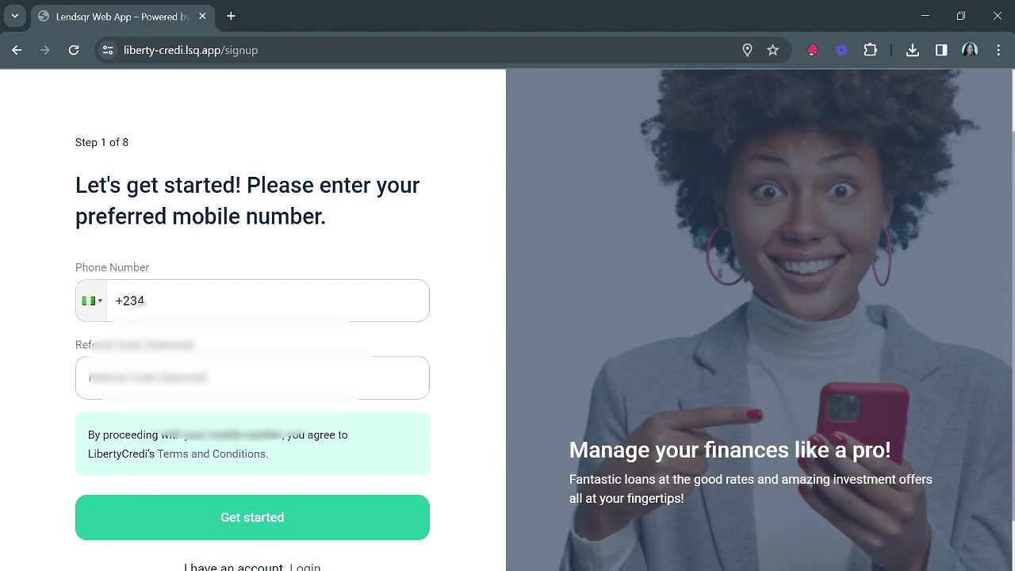
pyautogui.click(238, 301)
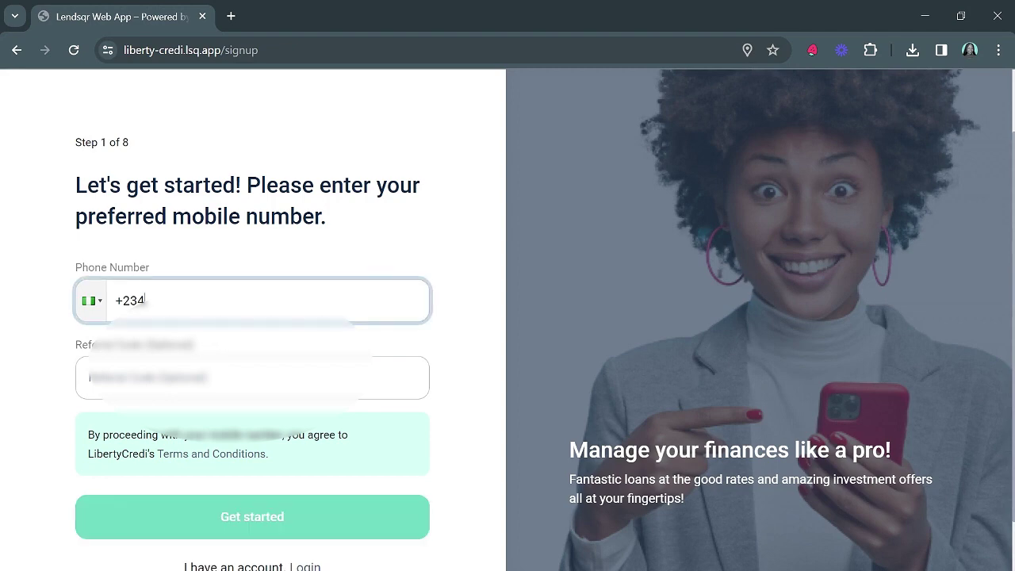
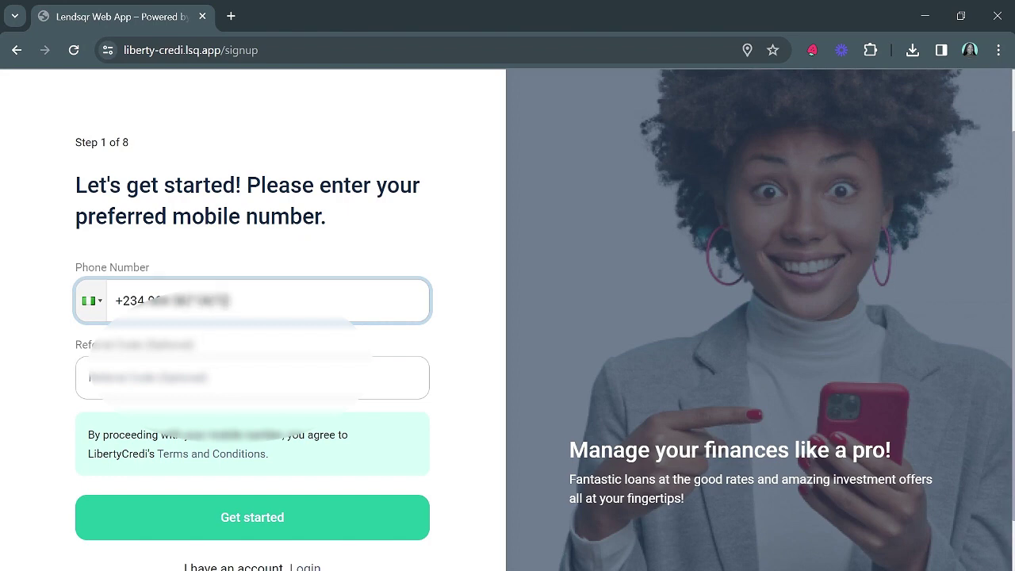
pyautogui.scroll(-1, 302, 379)
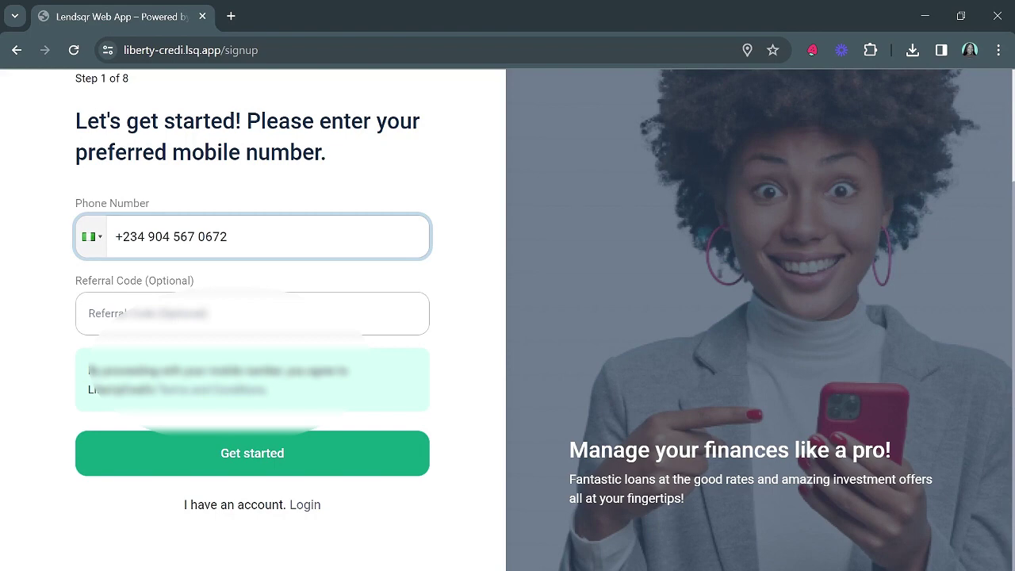
pyautogui.click(258, 457)
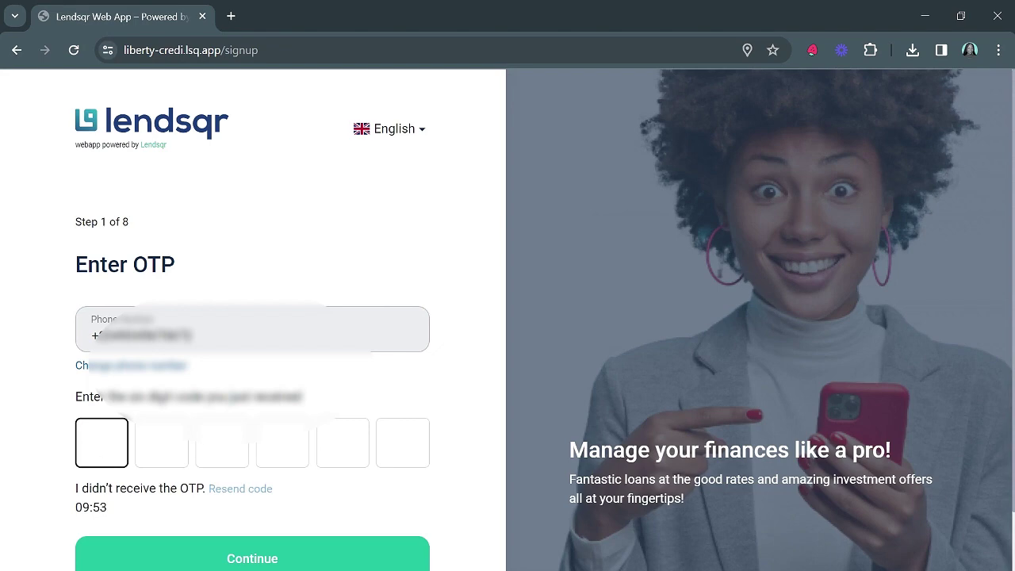
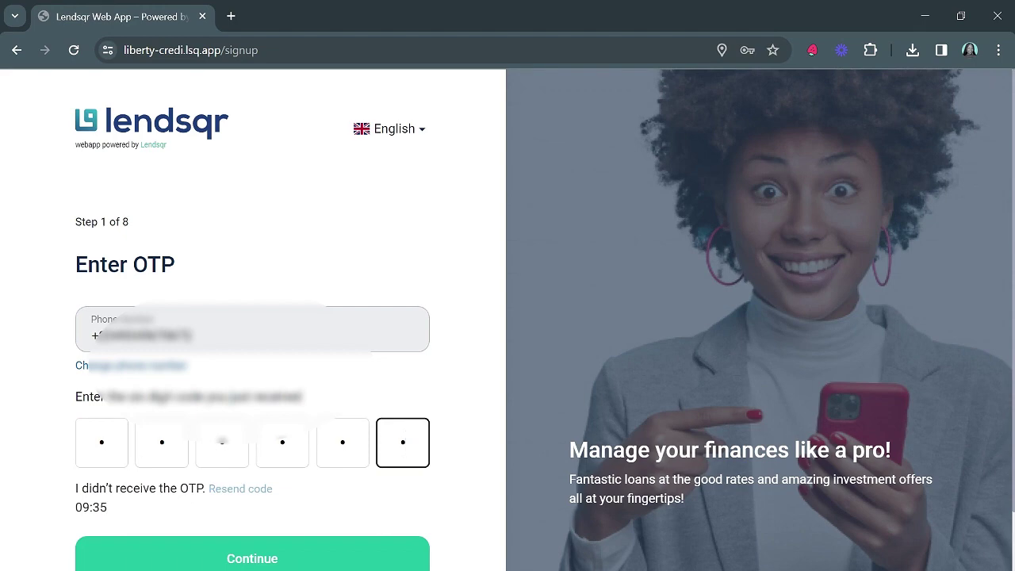
# Enter the six-digit OTP code received by SMS and submit it
pyautogui.click(254, 559)
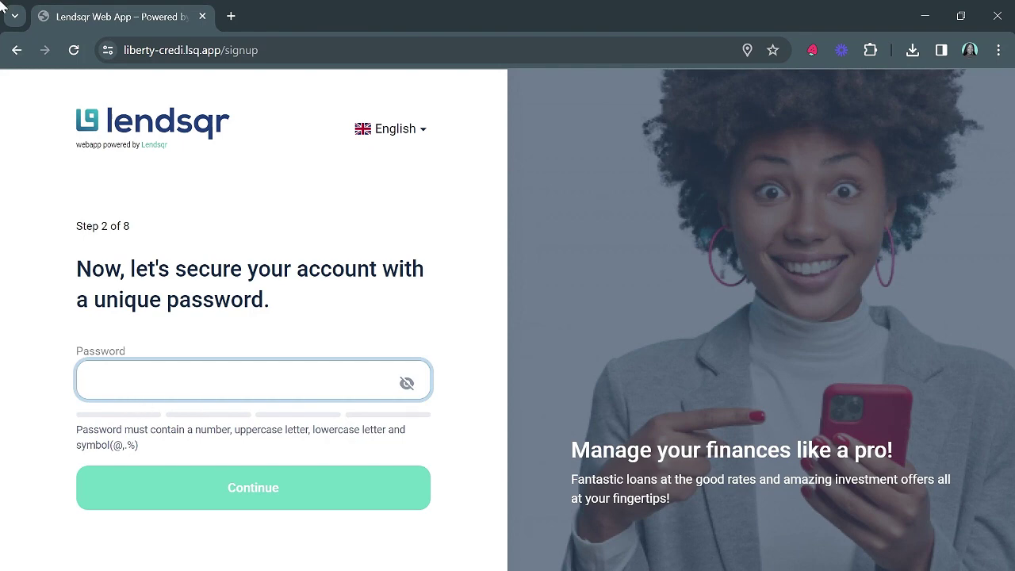
# Type a password mixing uppercase, lowercase, digits and a symbol into the Password field
pyautogui.hotkey('ctrl', 'v')
pyautogui.hotkey('ctrl', 'z')
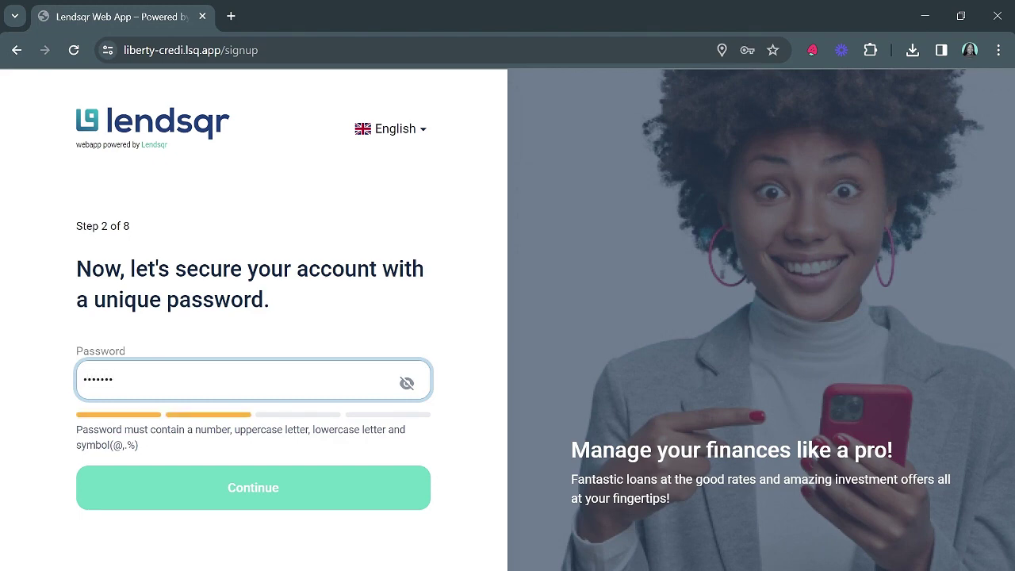
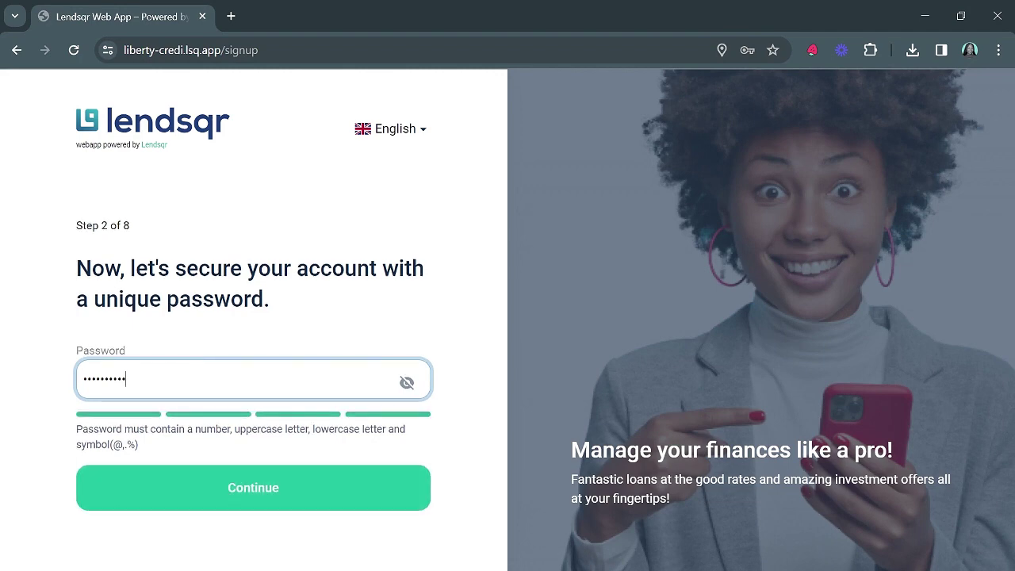
# Submit the new password, then enter and submit the 12-digit BVN
pyautogui.click(331, 489)
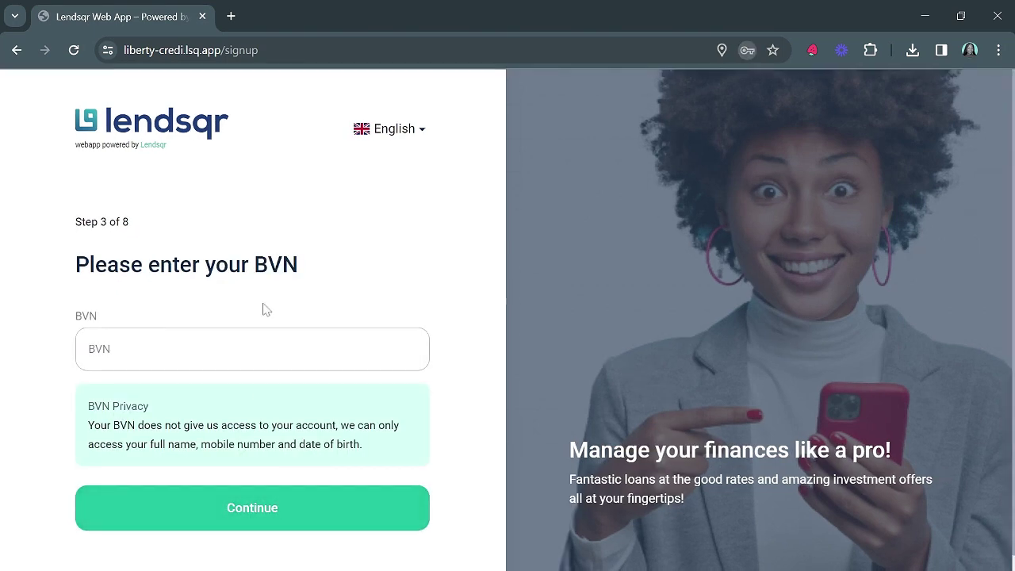
pyautogui.click(156, 355)
pyautogui.write('123456789012')
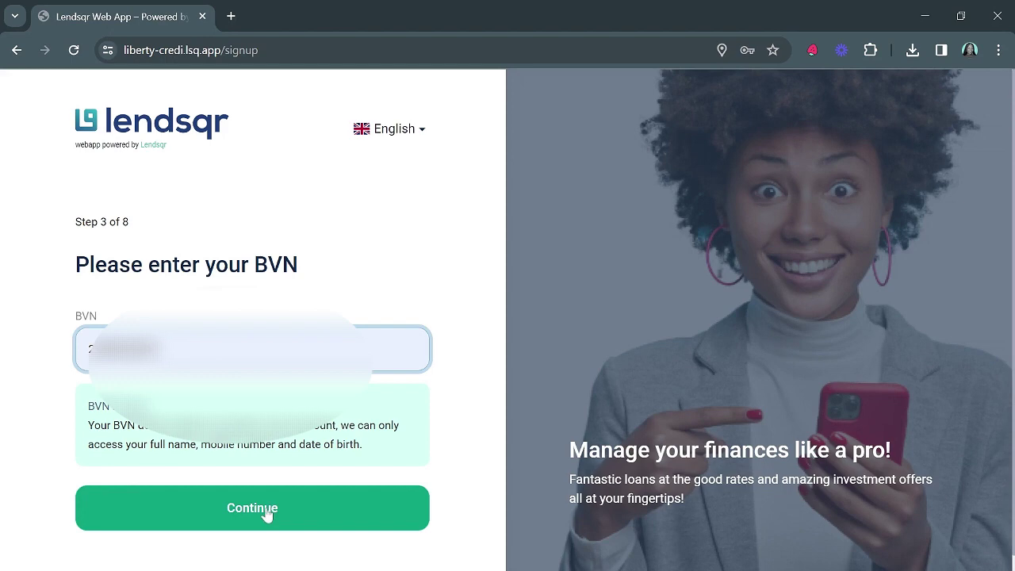
pyautogui.click(268, 515)
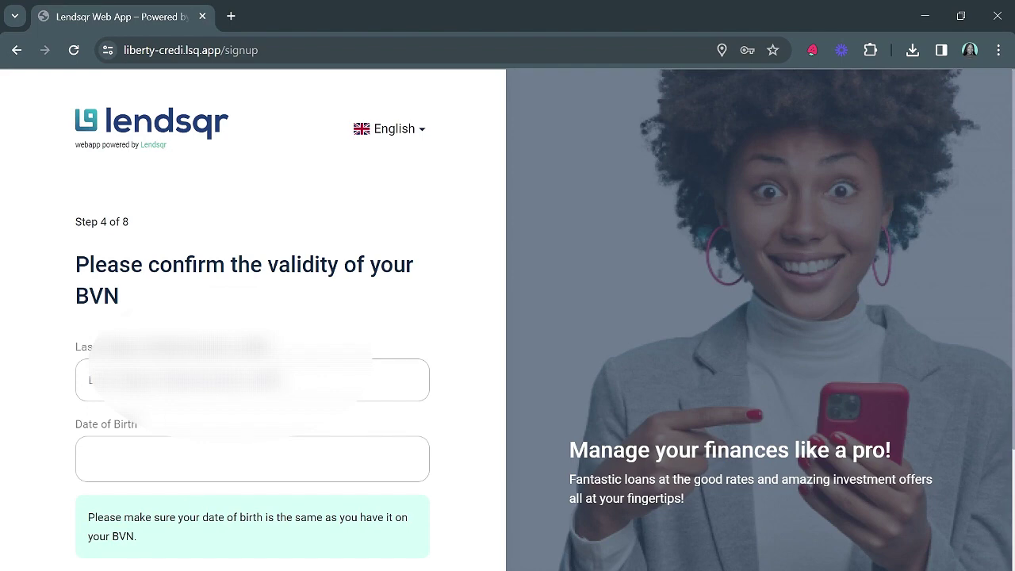
# Enter the mobile number's last five digits and pick the date of birth from the calendar
pyautogui.click(238, 380)
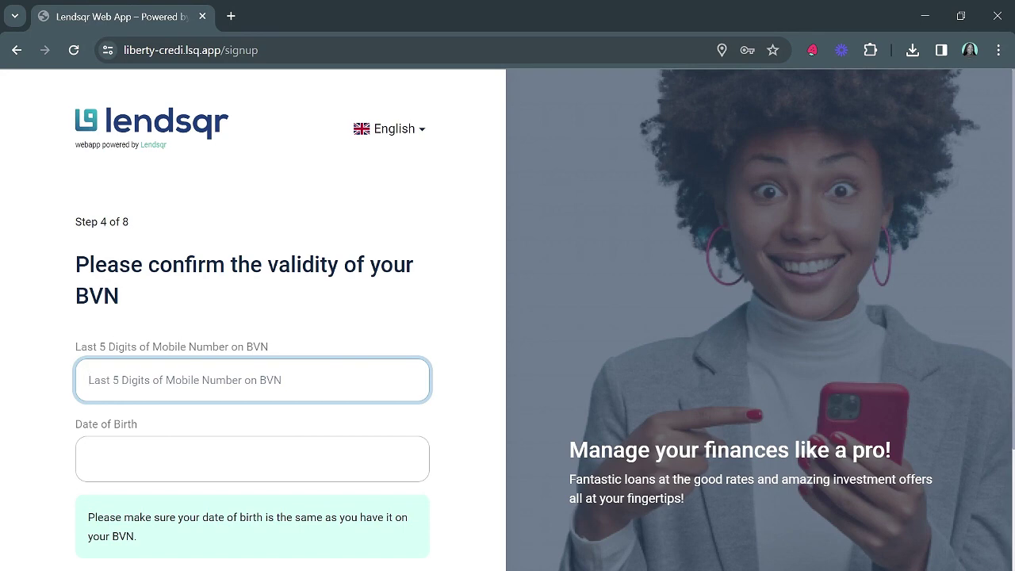
pyautogui.write('55473')
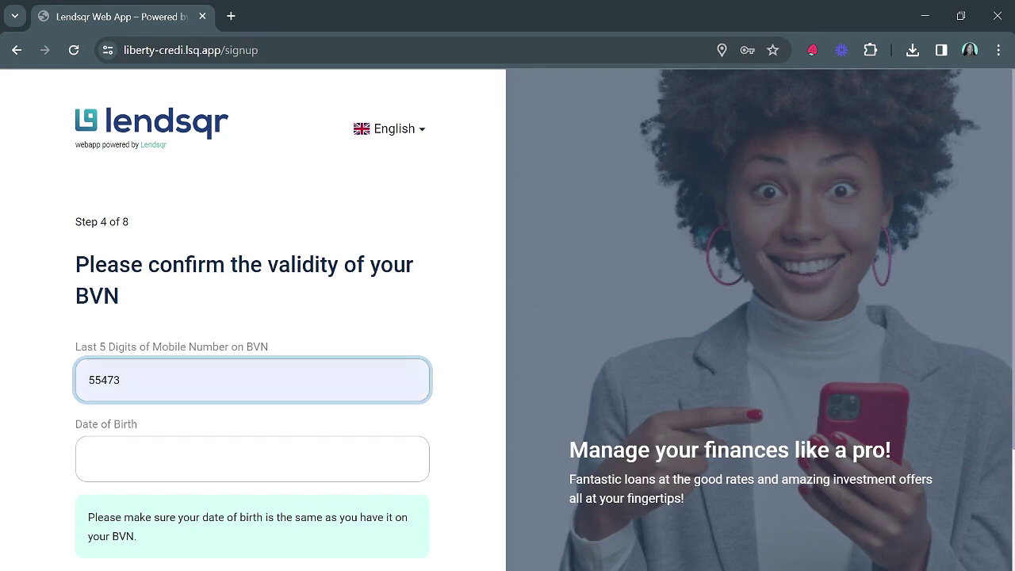
pyautogui.click(252, 458)
pyautogui.scroll(-1, 253, 459)
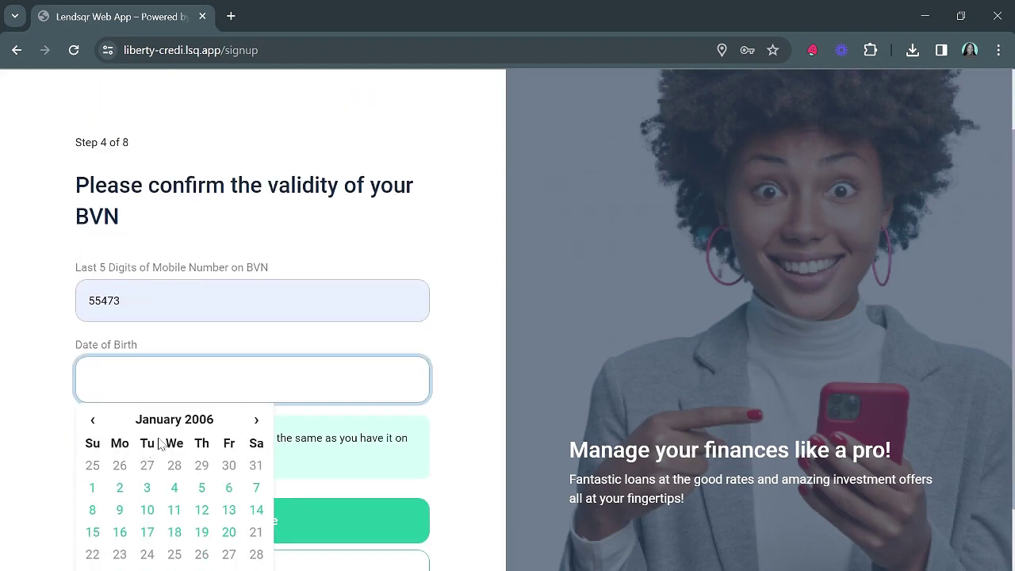
pyautogui.click(93, 420)
pyautogui.click(188, 420)
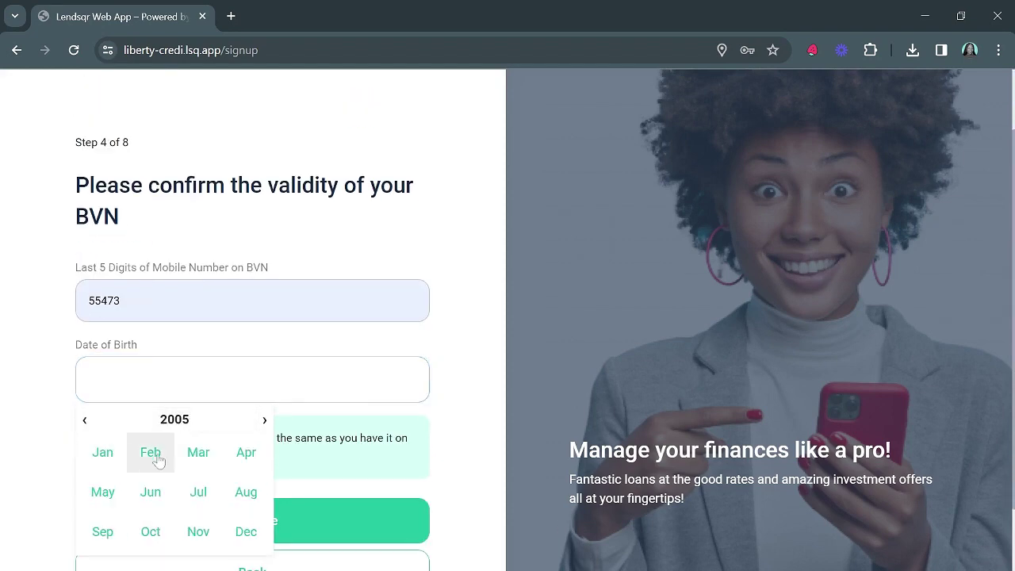
pyautogui.click(85, 421)
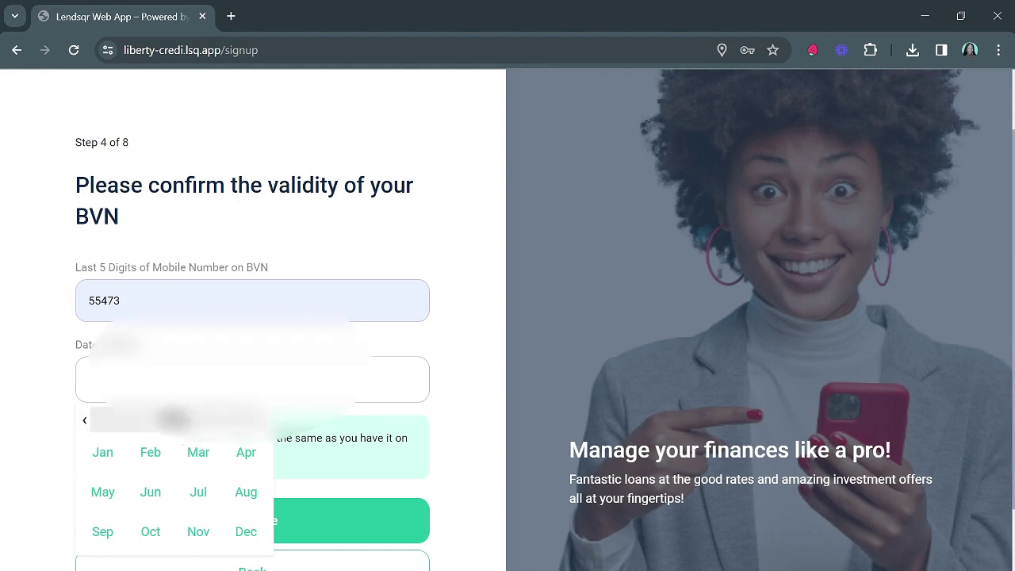
pyautogui.click(199, 452)
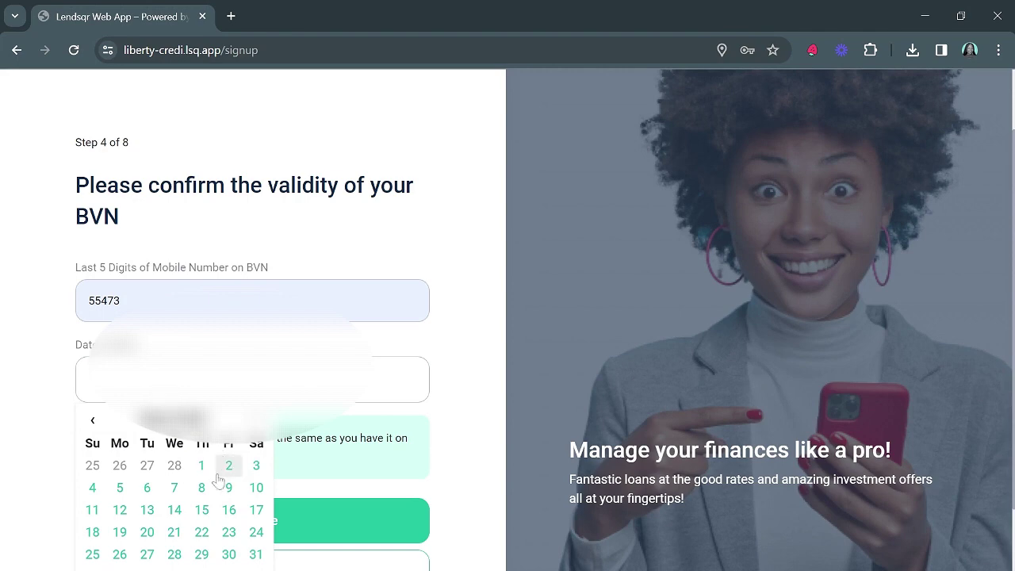
pyautogui.click(141, 509)
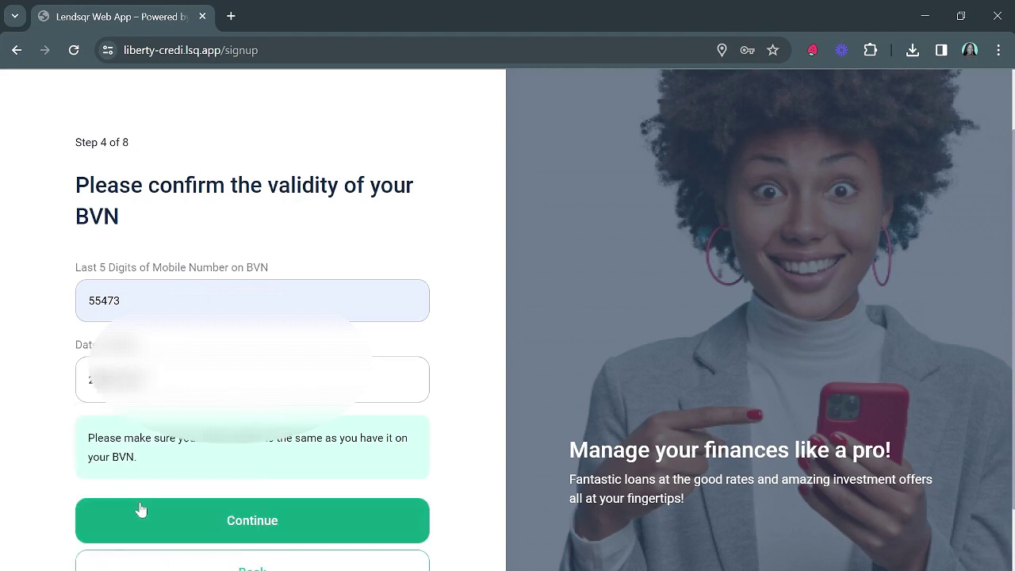
# Submit the BVN confirmation, then autofill the saved e-mail address and submit it
pyautogui.click(236, 517)
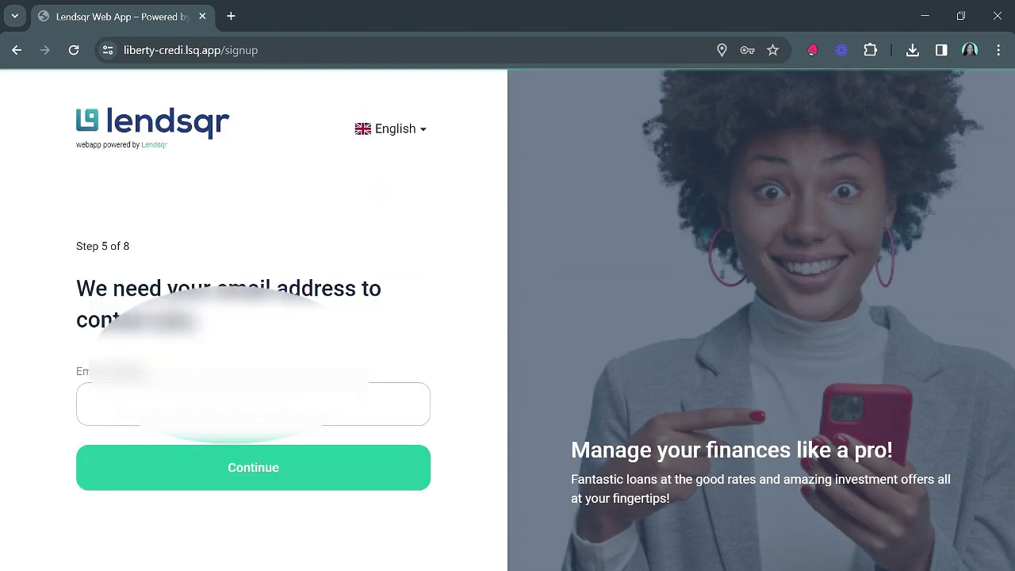
pyautogui.click(182, 405)
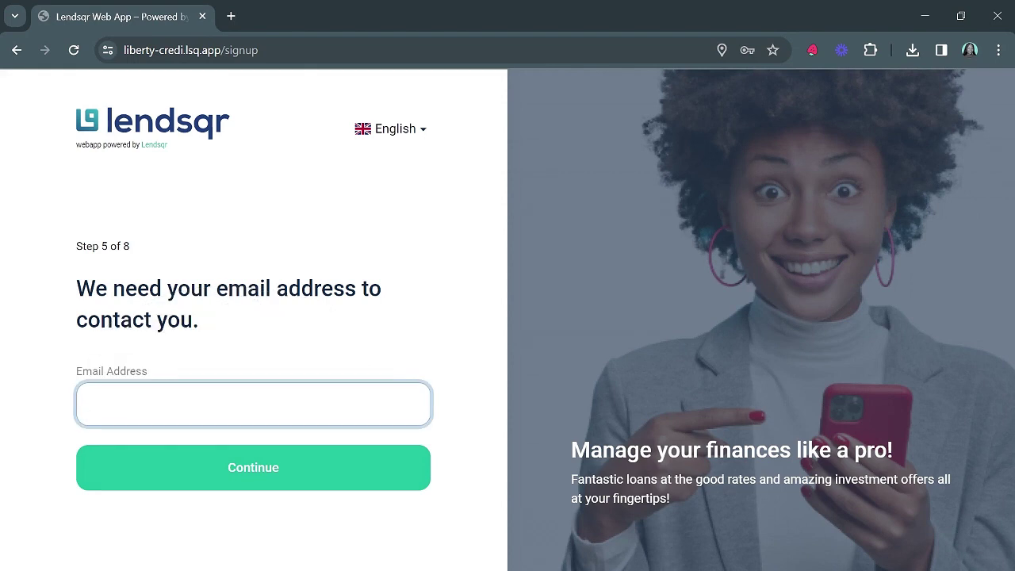
pyautogui.press('Down')
pyautogui.press('Return')
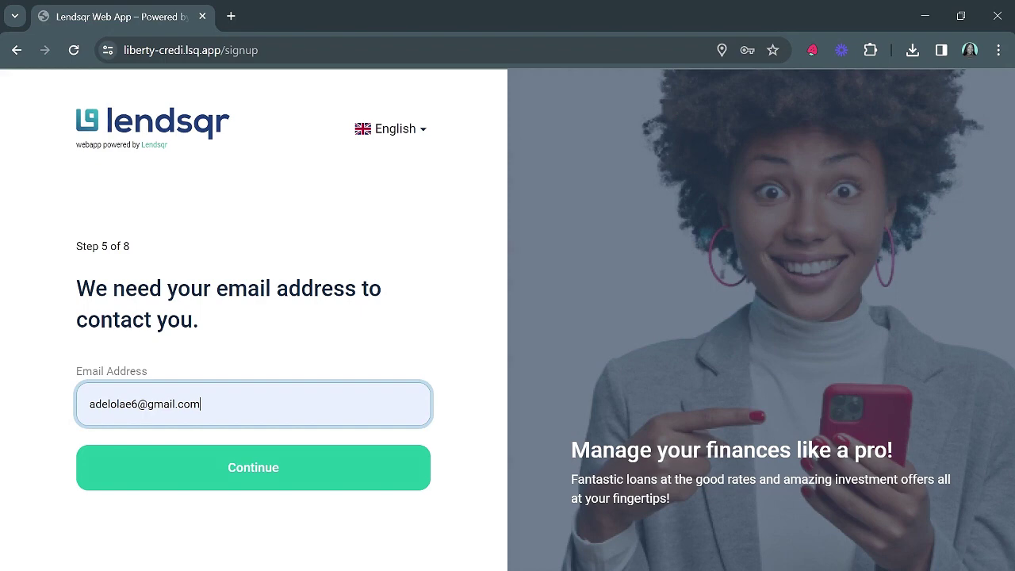
pyautogui.click(266, 471)
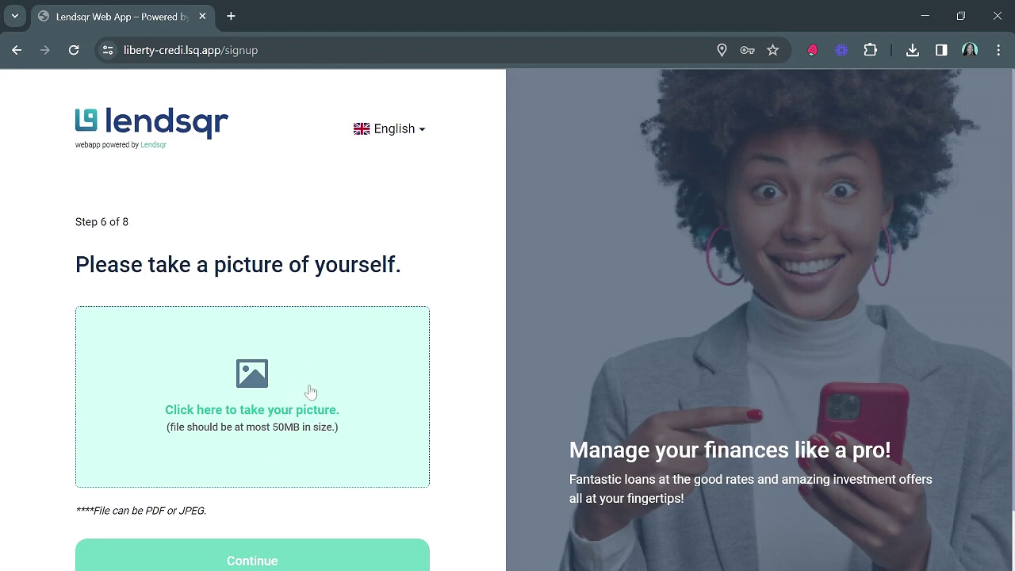
# Capture and upload a camera selfie, continue, and autofill the saved bank account number
pyautogui.click(242, 380)
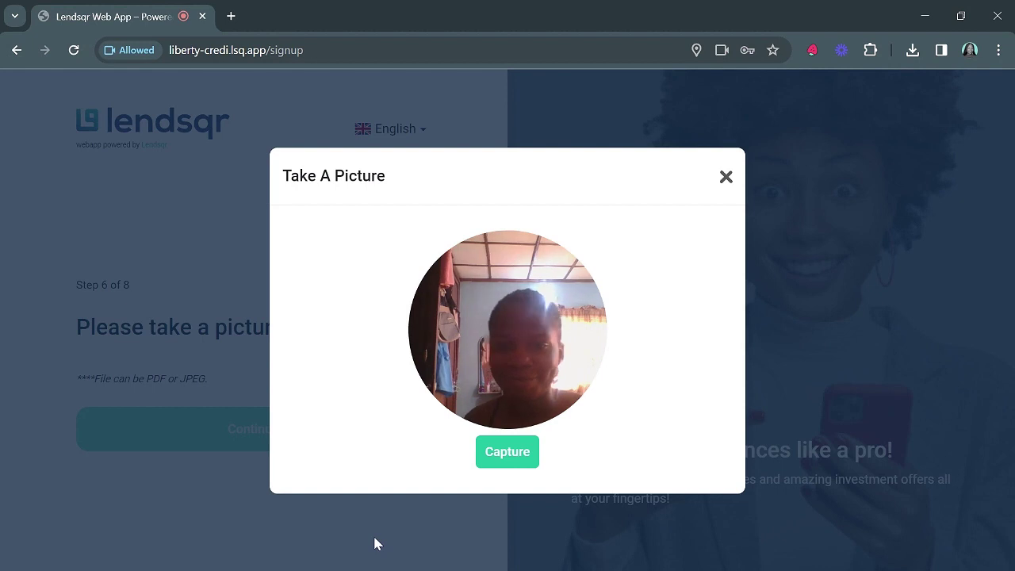
pyautogui.click(534, 454)
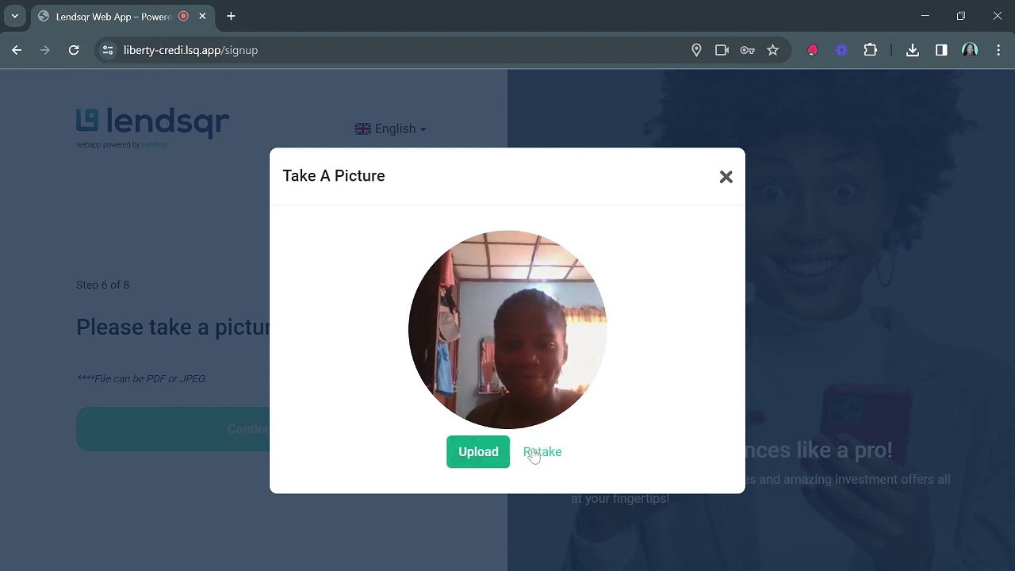
pyautogui.click(478, 451)
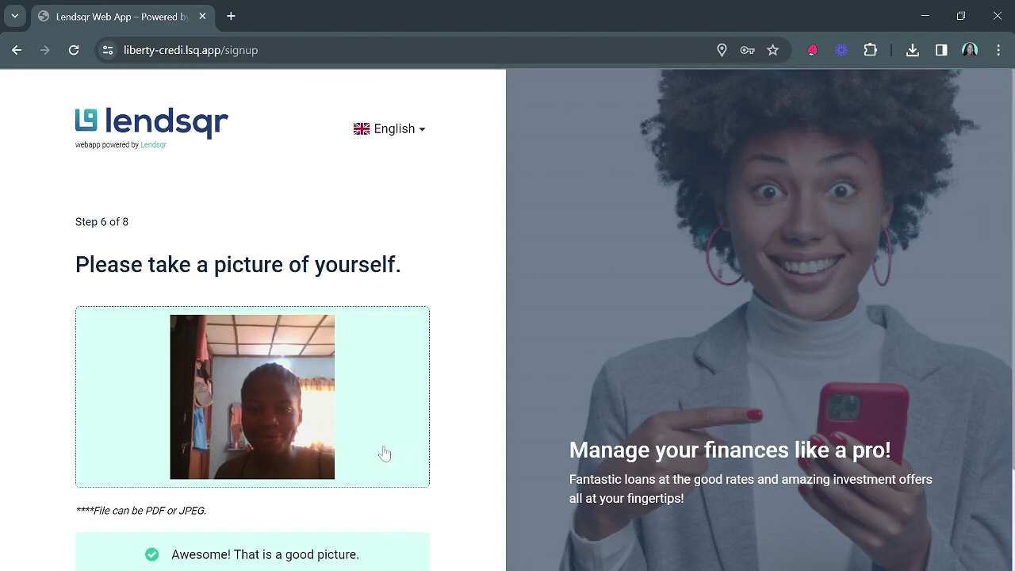
pyautogui.scroll(-1, 357, 458)
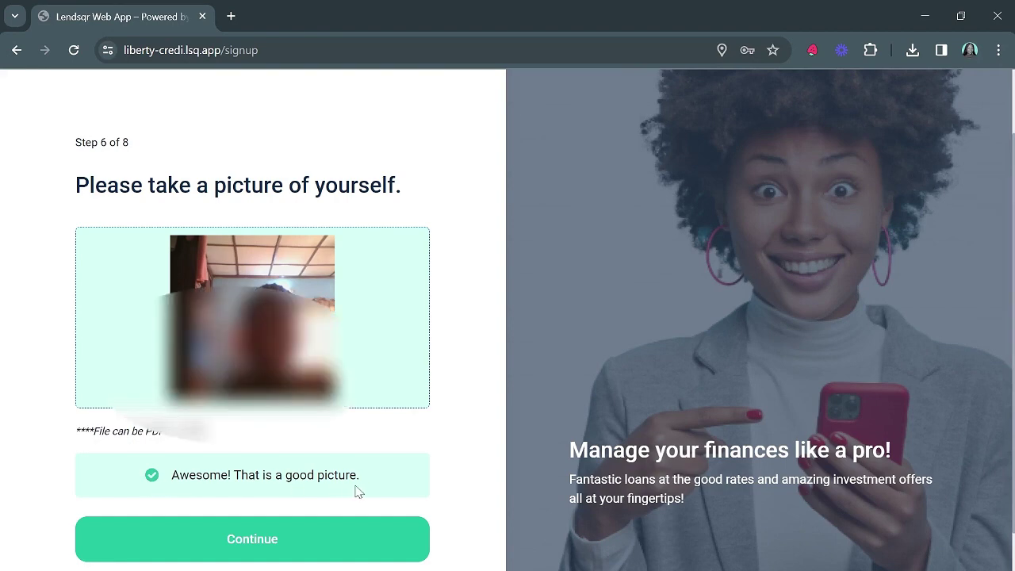
pyautogui.click(268, 542)
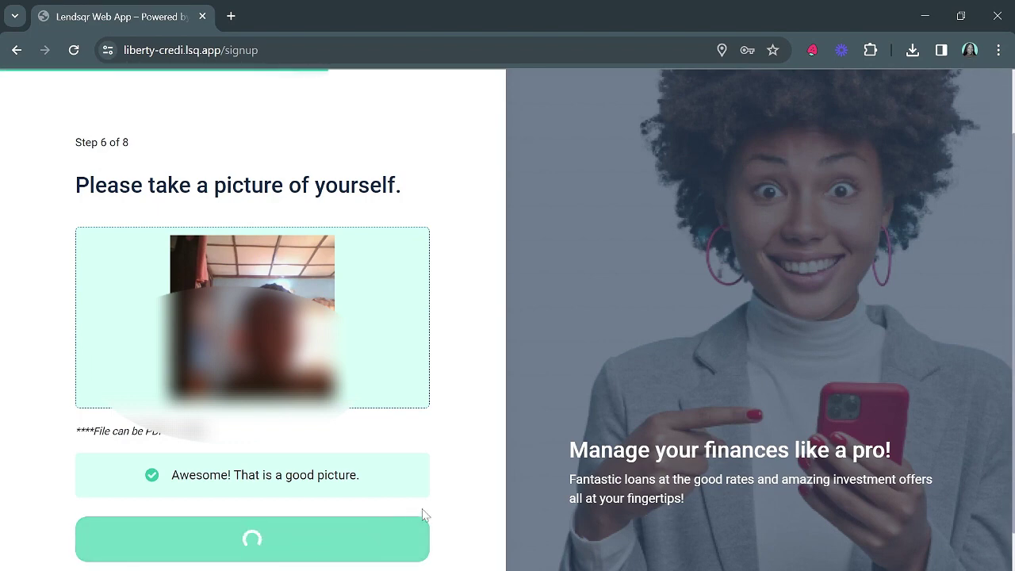
pyautogui.click(198, 381)
pyautogui.click(134, 432)
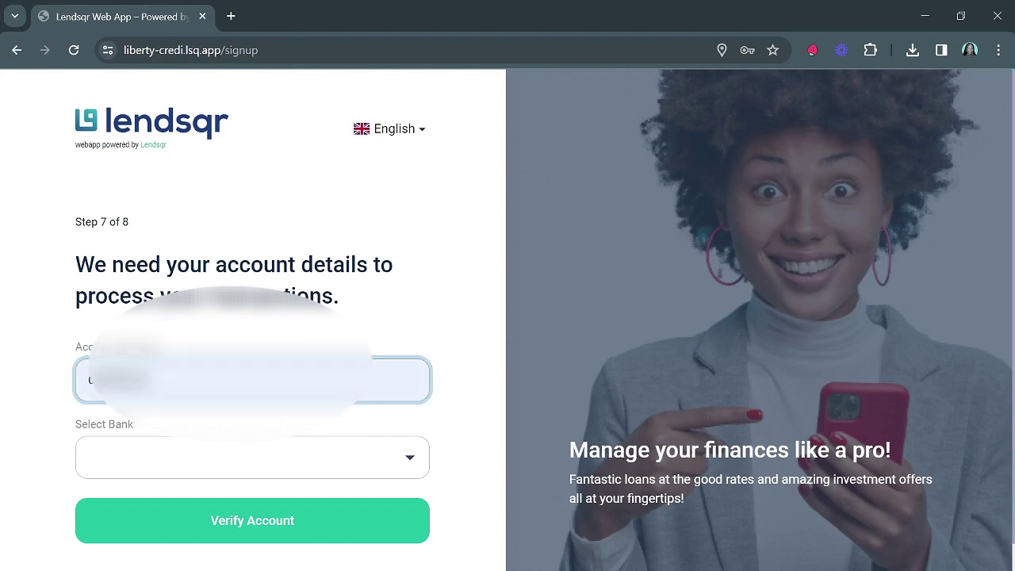
# Select Guaranty Trust Bank, verify the account holder's name, and submit the bank details
pyautogui.click(135, 464)
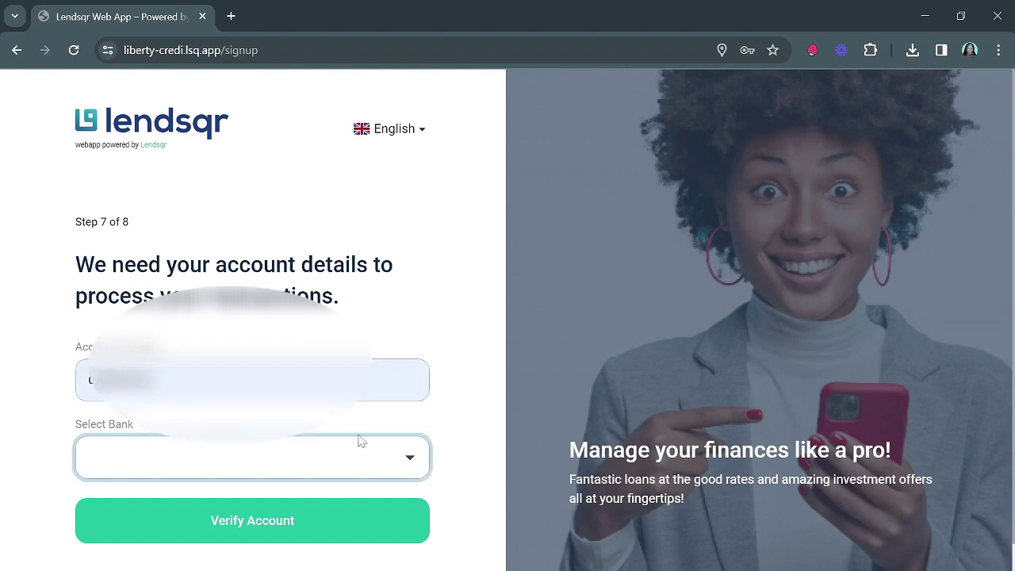
pyautogui.press('g')
pyautogui.scroll(-1, 335, 455)
pyautogui.click(236, 492)
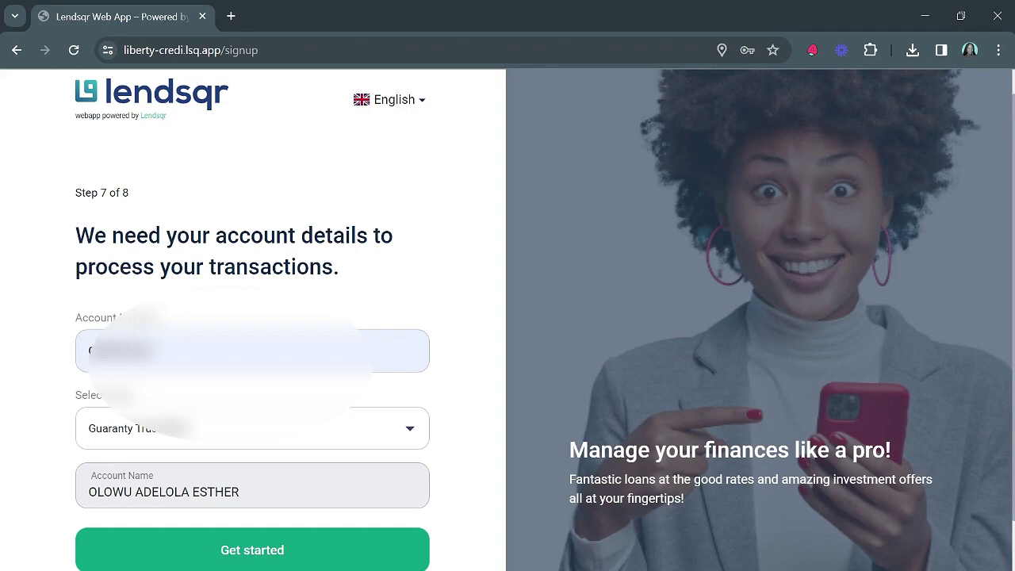
pyautogui.scroll(-2, 312, 444)
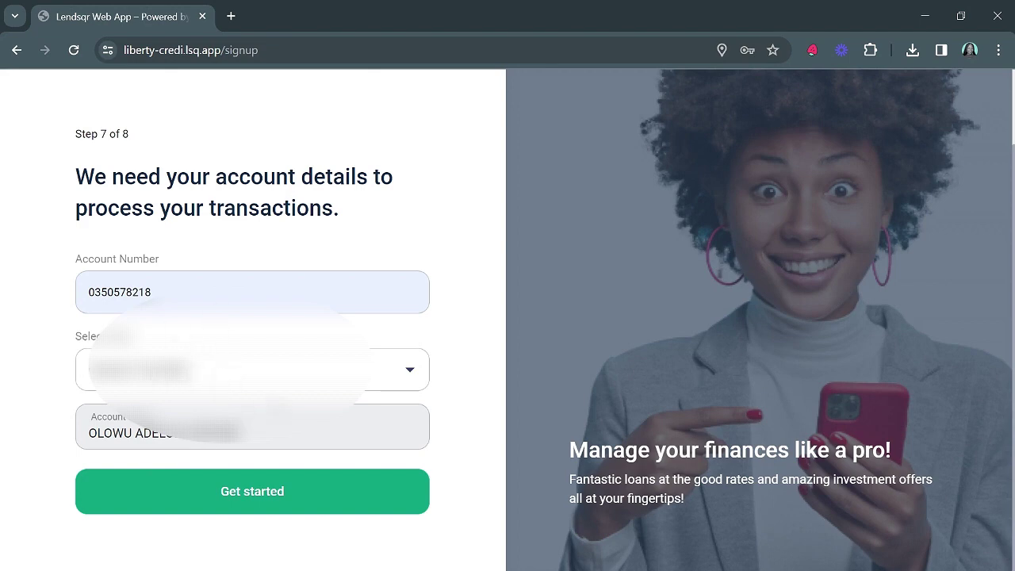
pyautogui.click(265, 494)
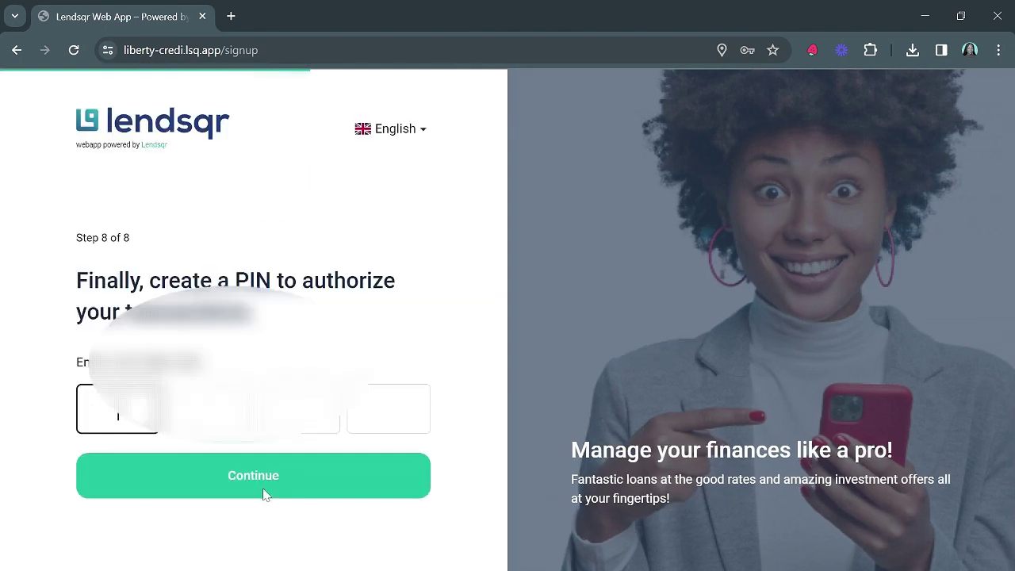
# Enter a four-digit PIN in the PIN boxes and submit it
pyautogui.click(410, 354)
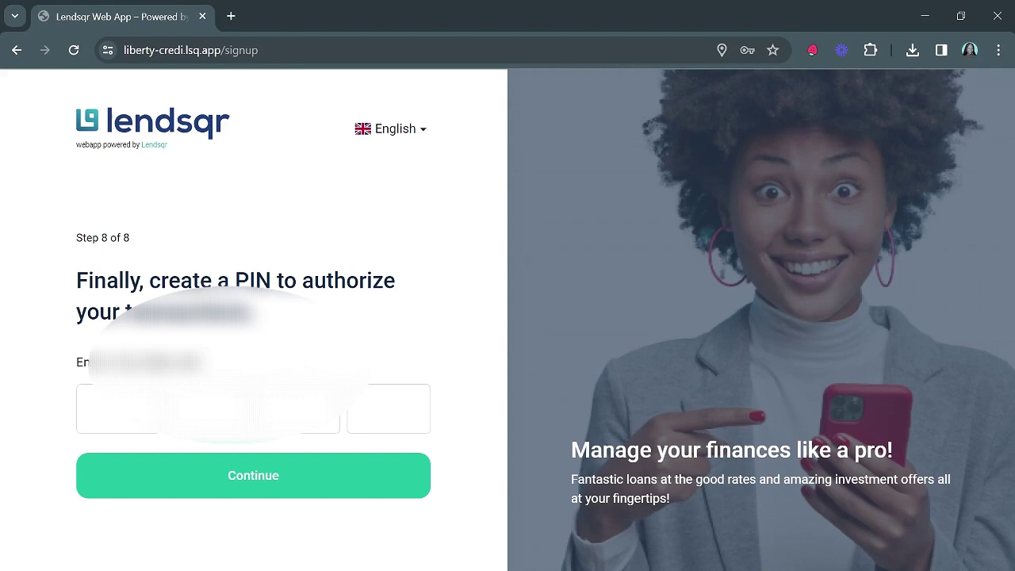
pyautogui.click(116, 409)
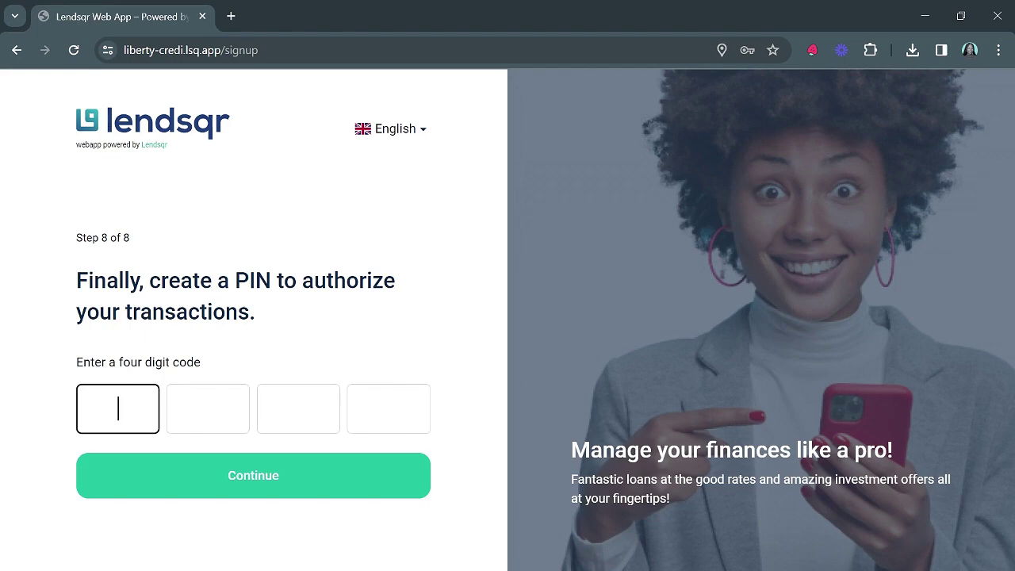
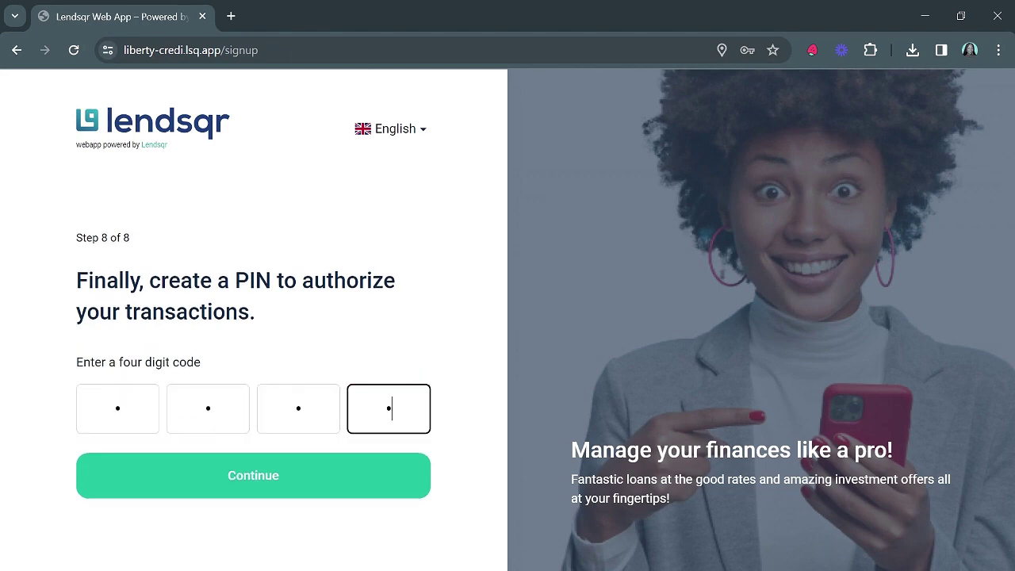
pyautogui.click(332, 491)
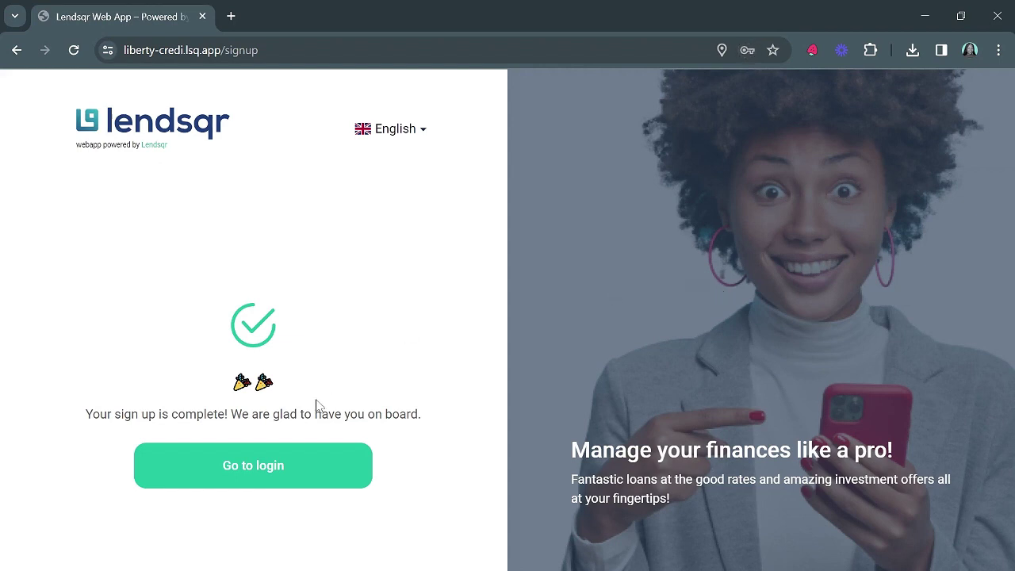
# Go to the login page and sign in with the account's phone number and password
pyautogui.click(278, 467)
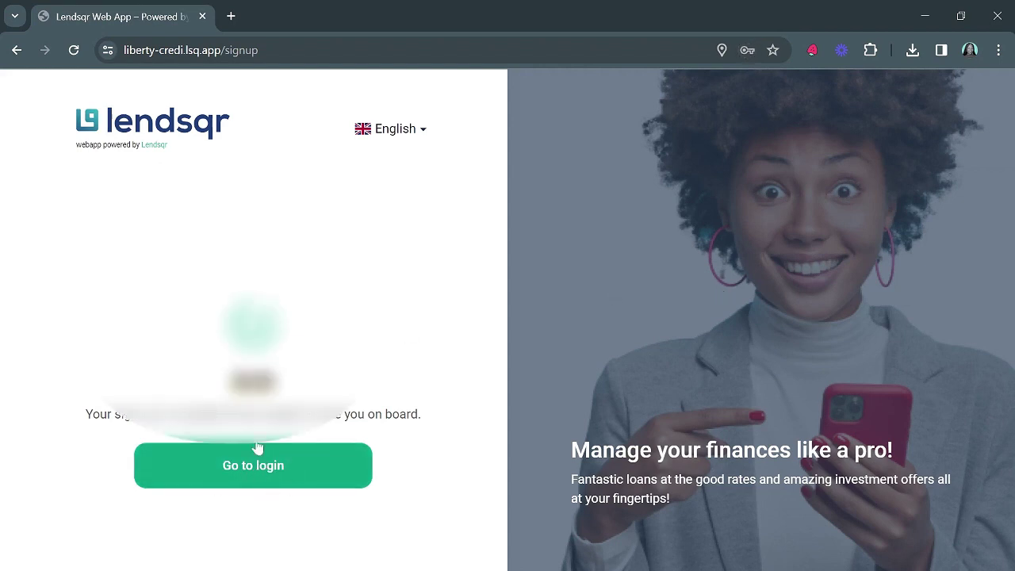
pyautogui.click(255, 468)
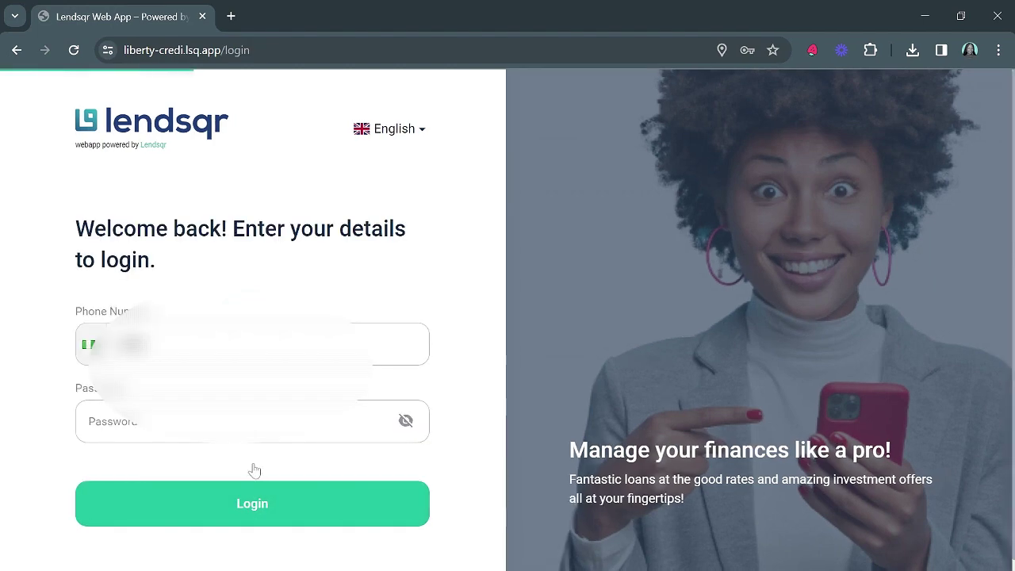
pyautogui.click(252, 345)
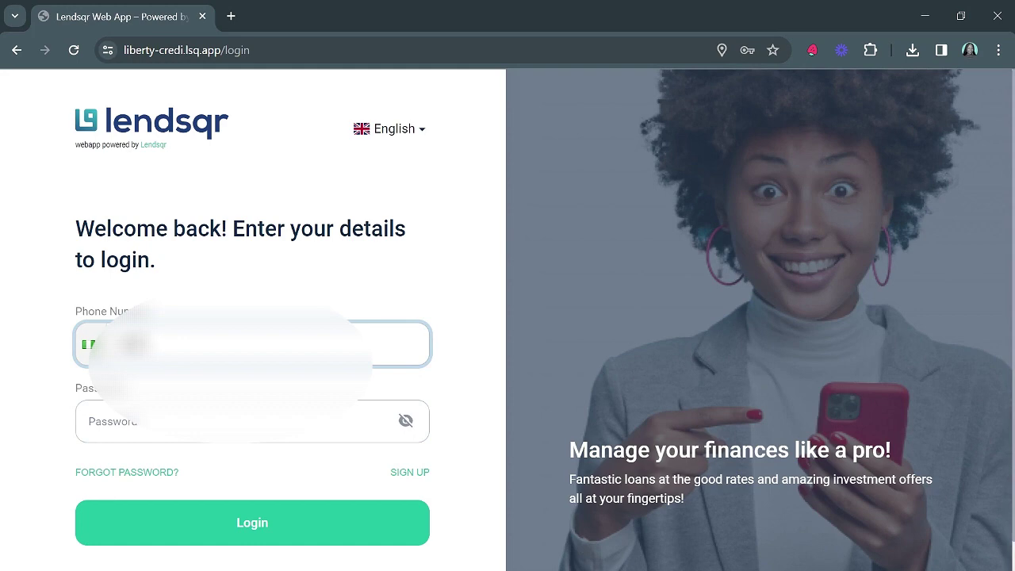
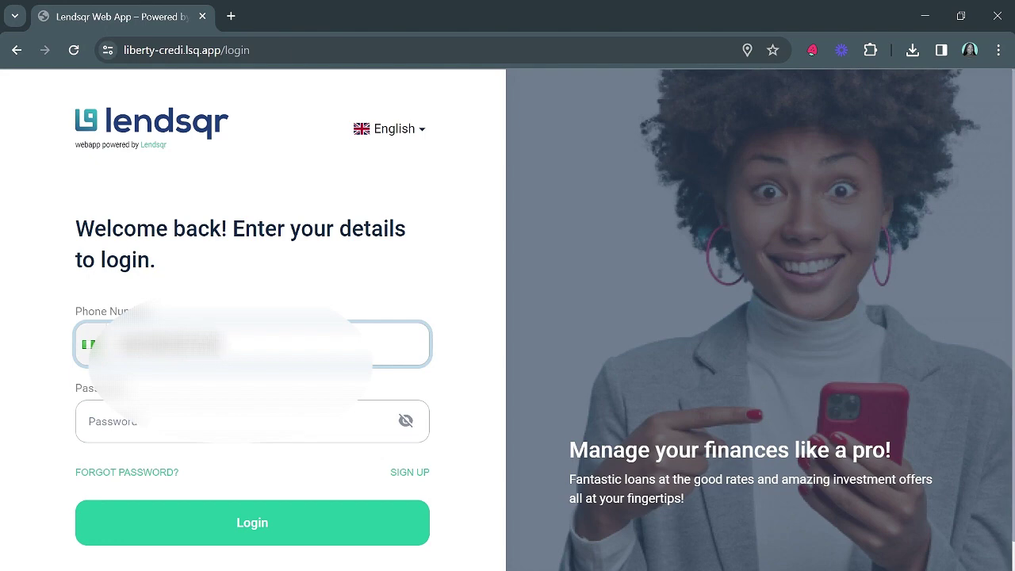
pyautogui.click(89, 422)
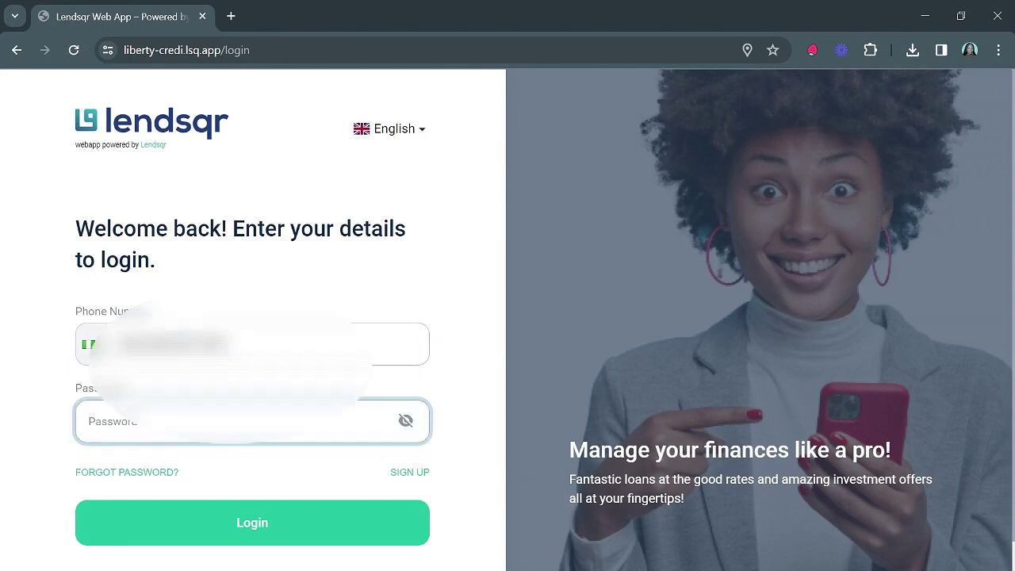
pyautogui.write('a')
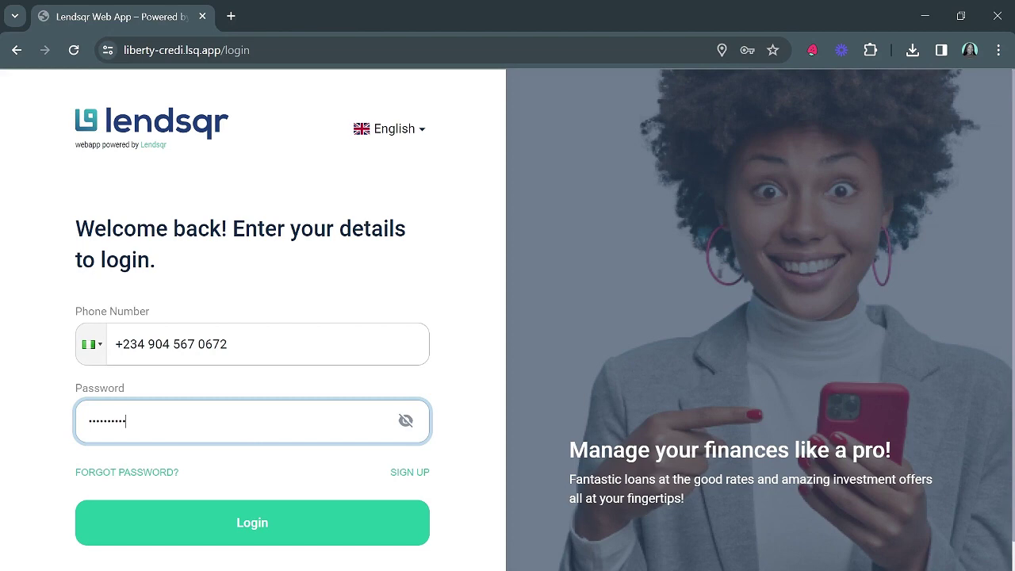
pyautogui.click(205, 520)
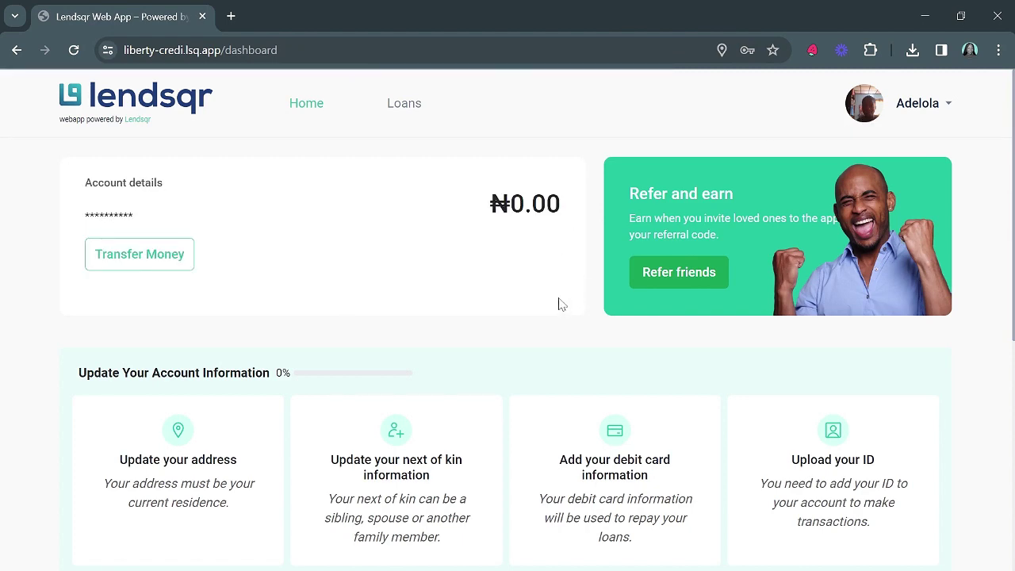
# Scroll down the dashboard to review the 15-day ₦5,000,000.00 loan offer at 3%, then back up
pyautogui.scroll(-1, 559, 303)
pyautogui.scroll(-3, 560, 303)
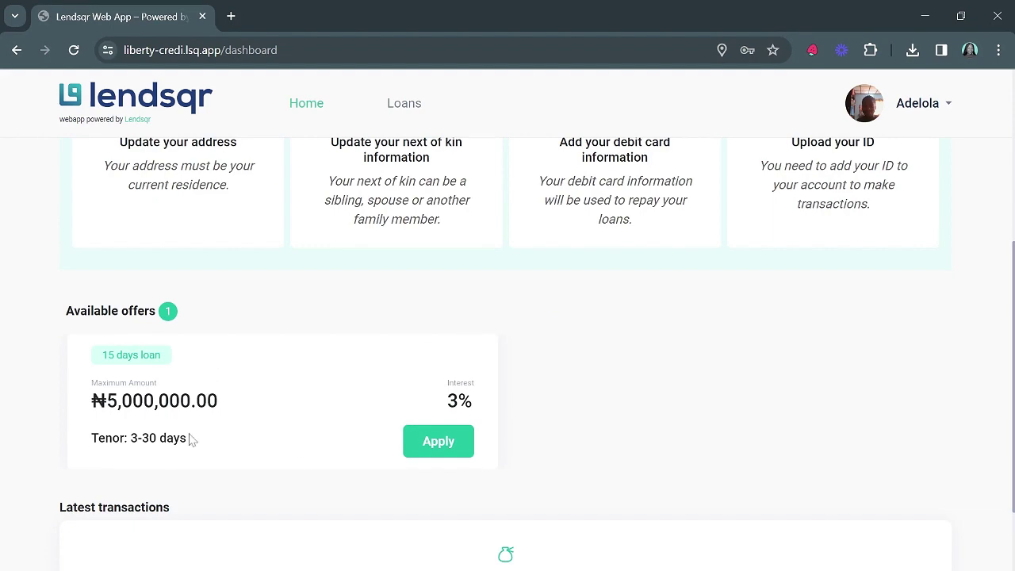
pyautogui.scroll(-1, 642, 442)
pyautogui.scroll(5, 641, 442)
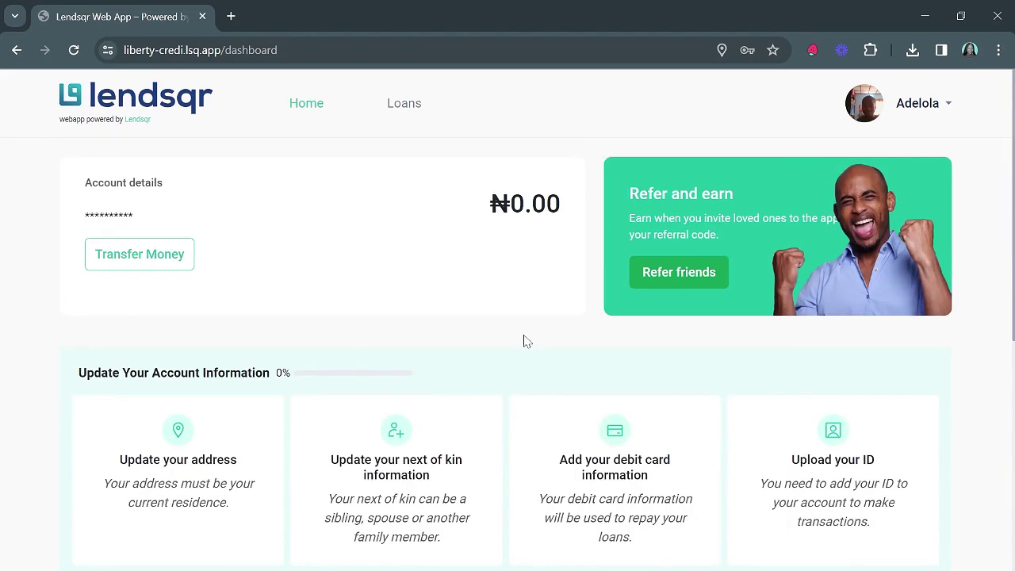